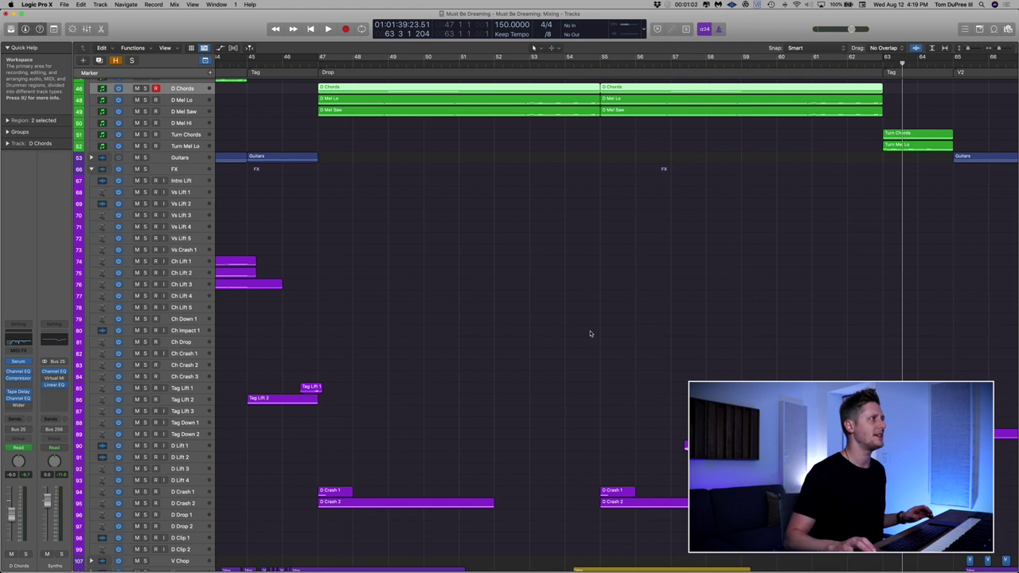
- Zoom in on the D Lift riser regions and solo the D Lift 1 and D Lift 2 tracks
{"action": "left_click_drag", "start_coordinate": [609, 371], "coordinate": [789, 500]}
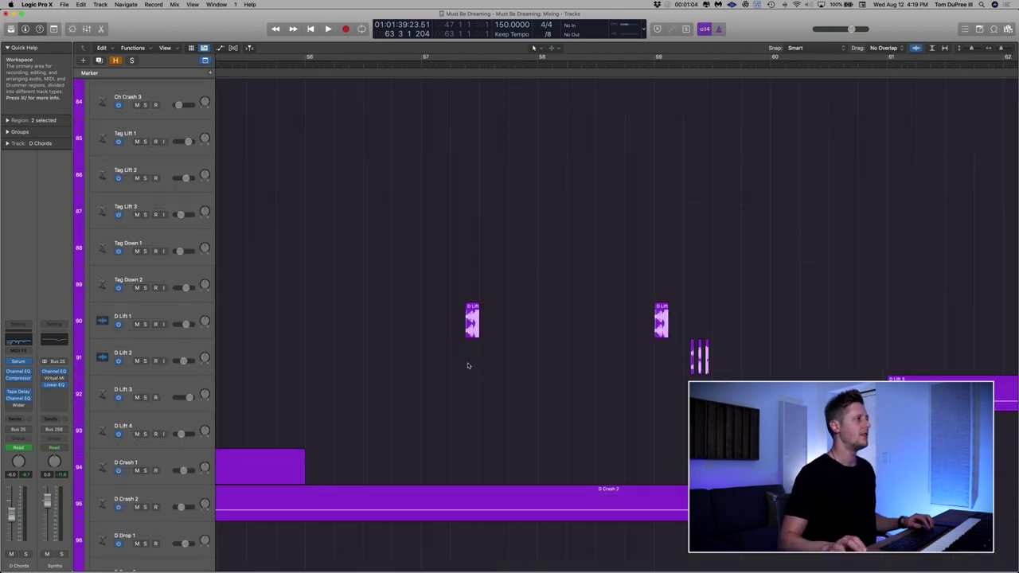
{"action": "left_click", "coordinate": [172, 313]}
{"action": "key", "text": "ctrl+s"}
{"action": "left_click", "coordinate": [166, 347]}
{"action": "key", "text": "ctrl+s"}
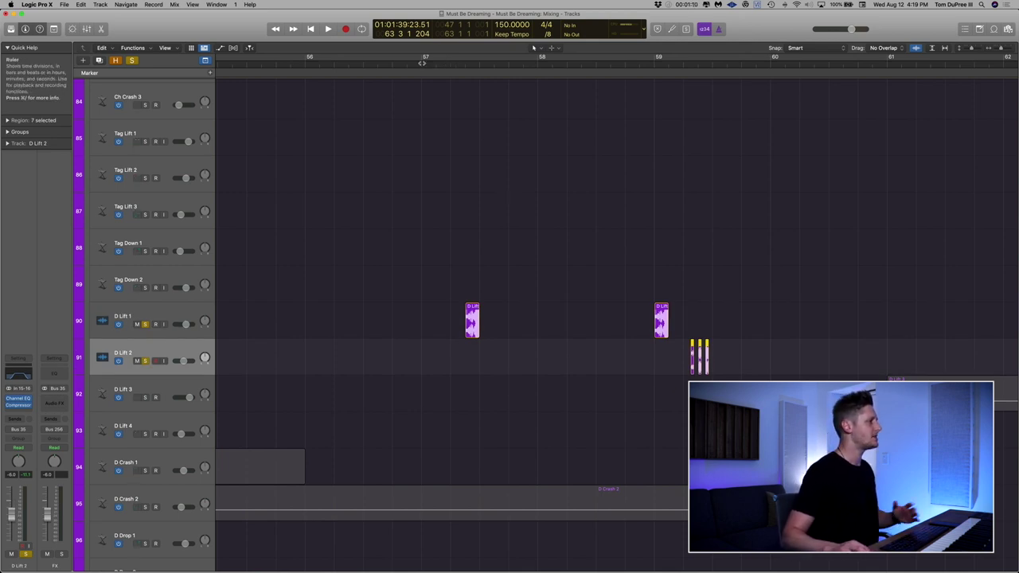
- Play back the risers from bar 59, then zoom back out to the track overview
{"action": "key", "text": "space"}
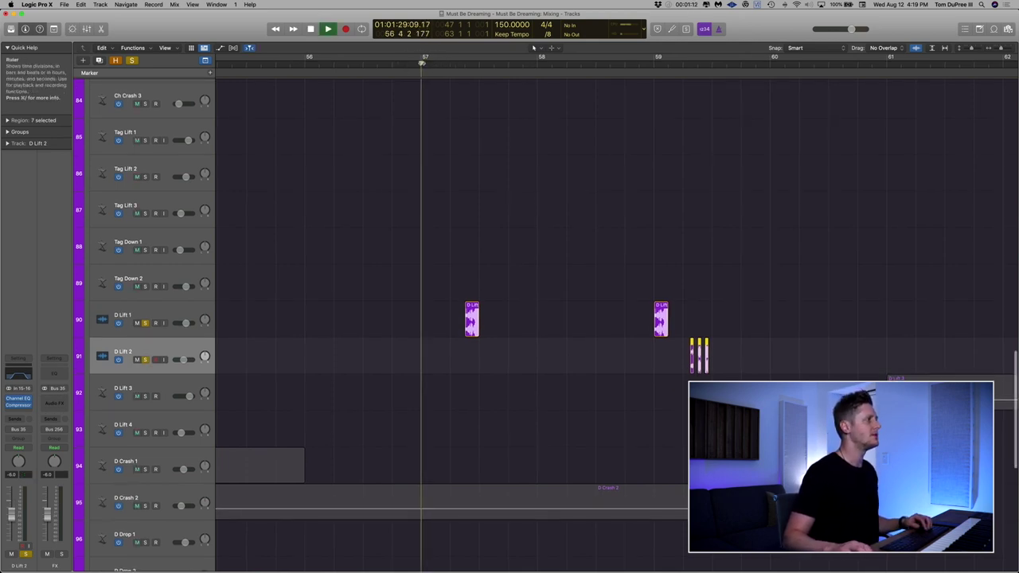
{"action": "key", "text": "space"}
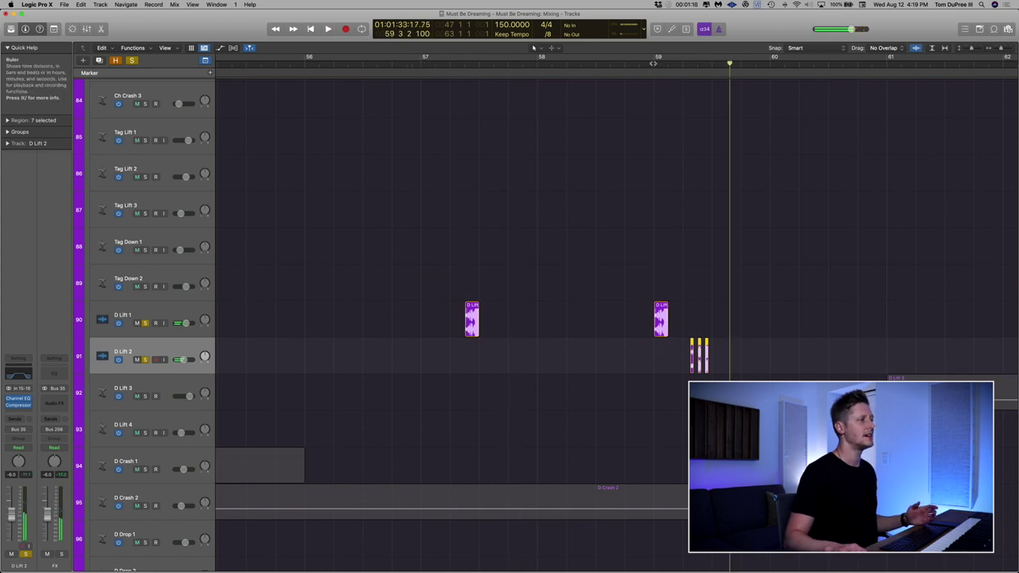
{"action": "key", "text": "space"}
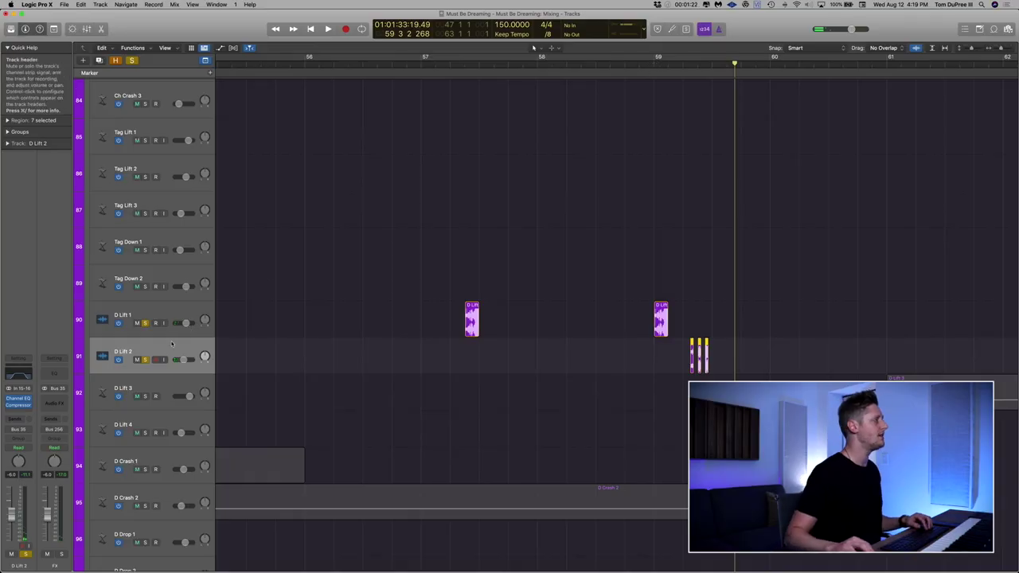
{"action": "left_click", "coordinate": [472, 317]}
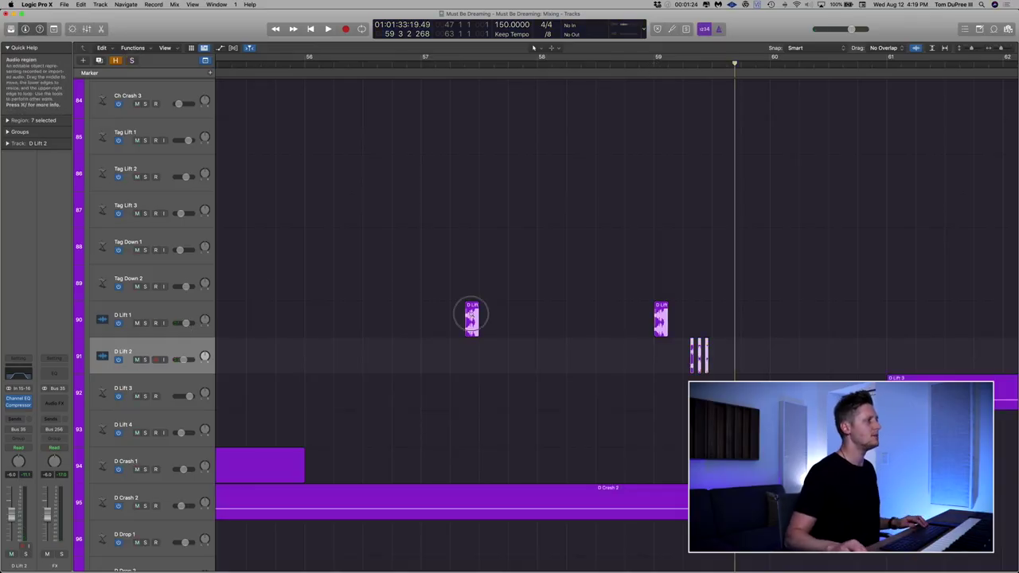
{"action": "key", "text": "z"}
{"action": "key", "text": "z"}
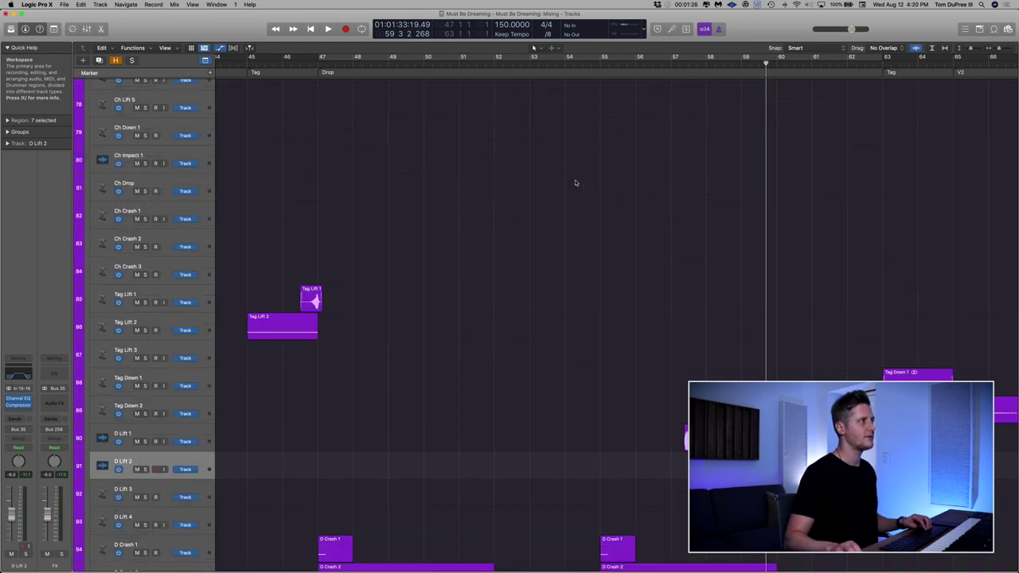
- Zoom to fit the D Chords and D Mel regions at bars 56–59, then solo D Mel Saw
{"action": "scroll", "coordinate": [691, 232], "scroll_direction": "up", "scroll_amount": 15}
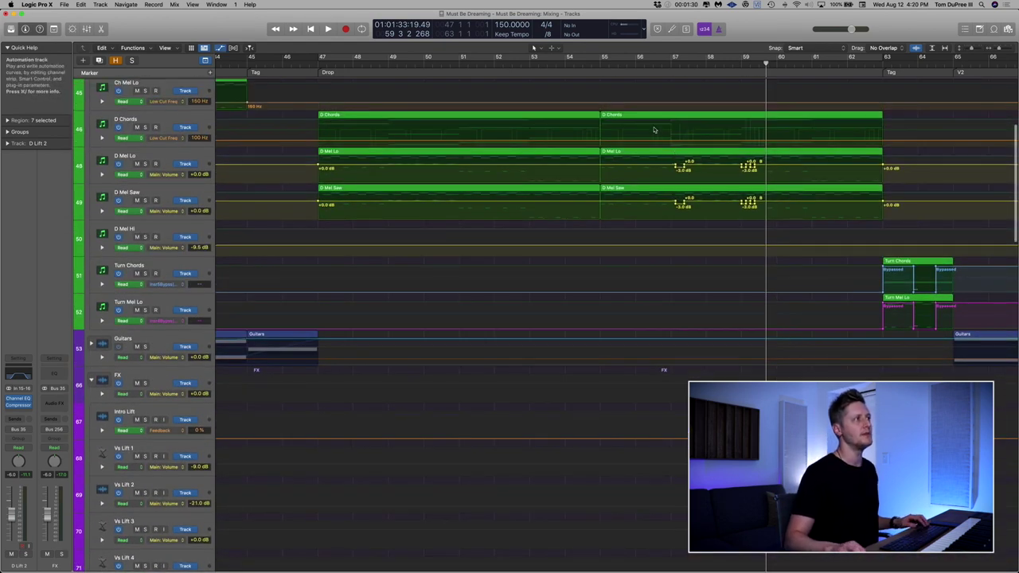
{"action": "left_click_drag", "start_coordinate": [668, 149], "coordinate": [804, 247]}
{"action": "key", "text": "z"}
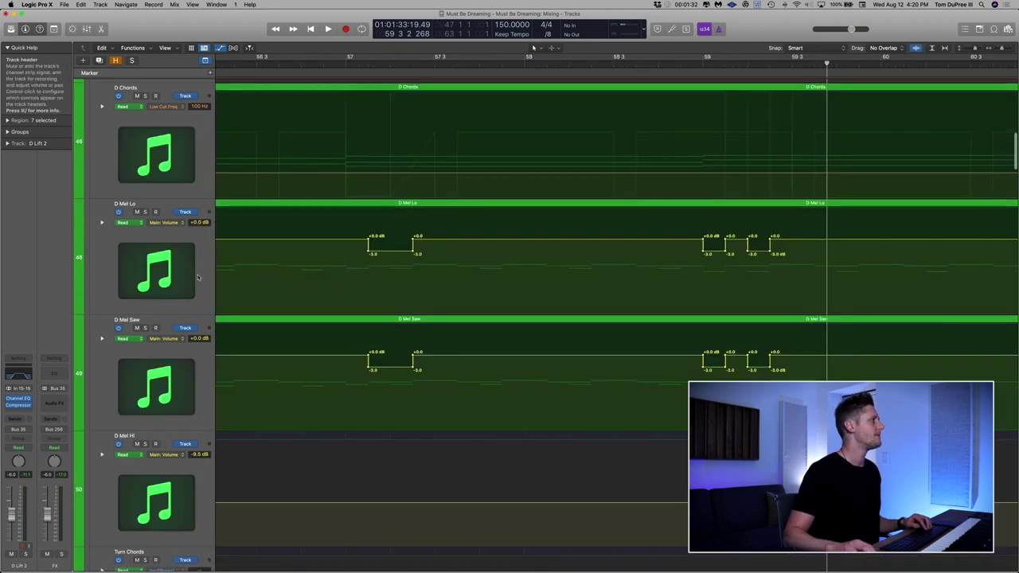
{"action": "key", "text": "ctrl+s"}
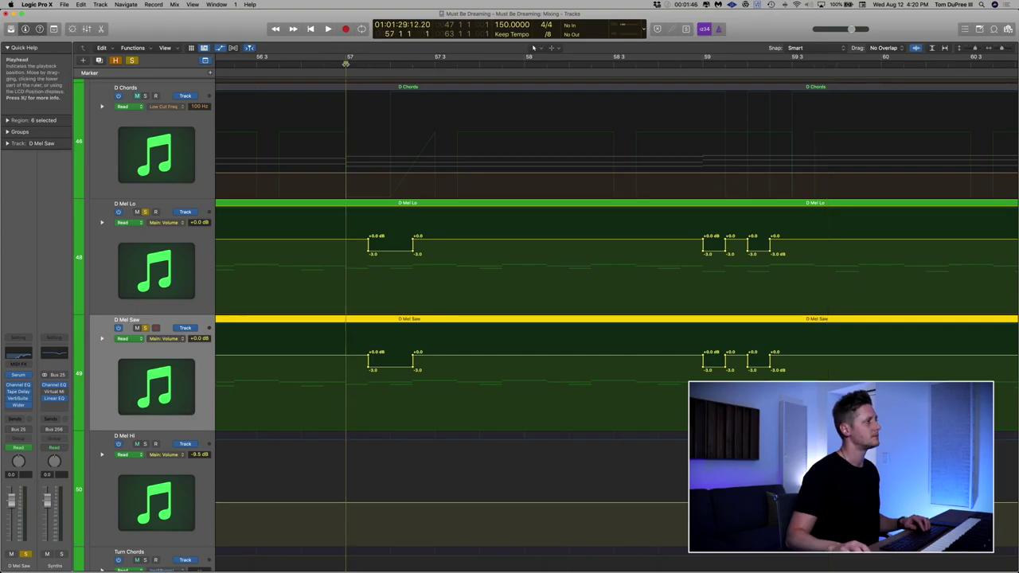
- Play the D Mel Saw -3.0 dB volume dips, stop, and zoom out to the whole drop
{"action": "key", "text": "space"}
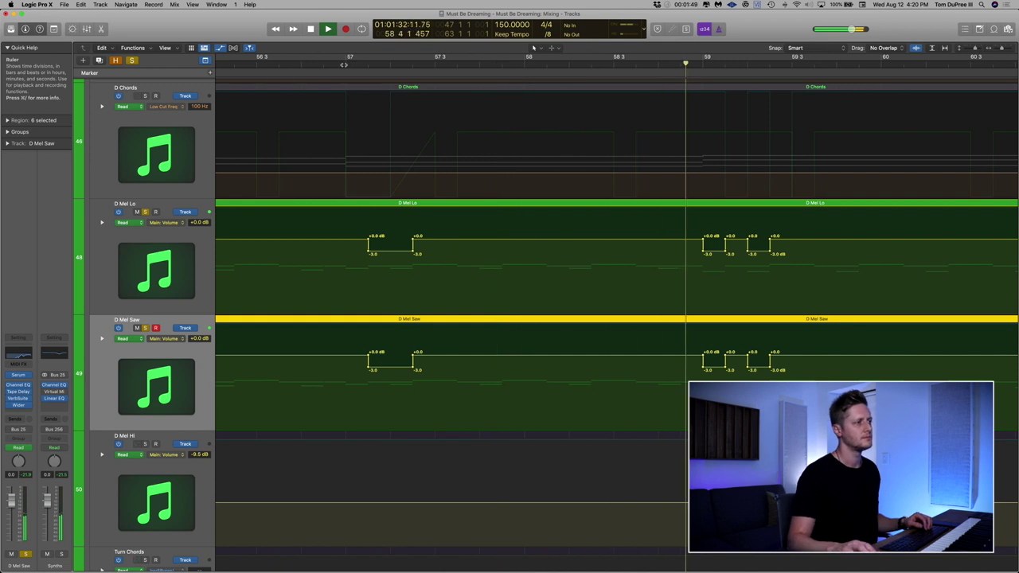
{"action": "key", "text": "space"}
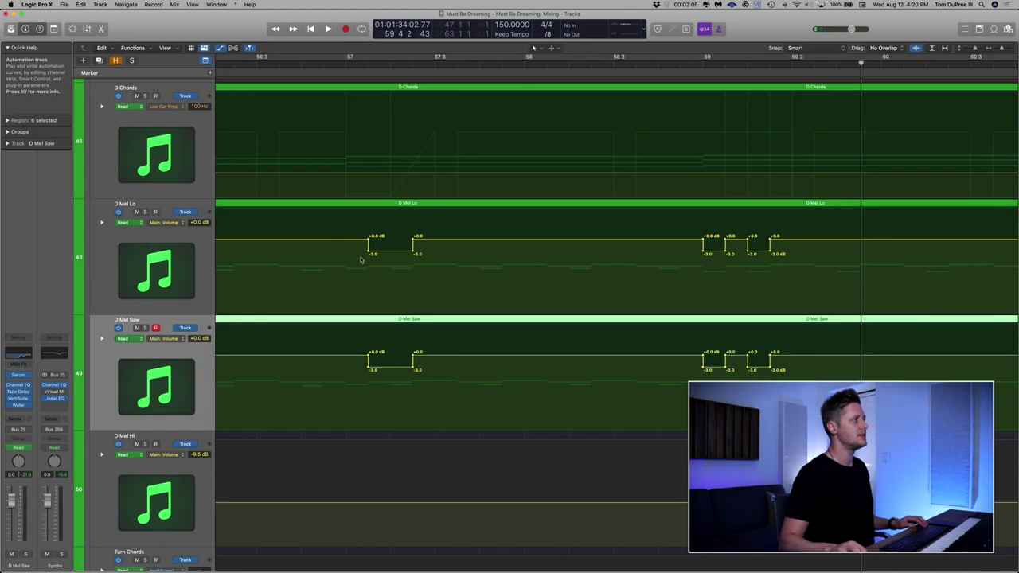
{"action": "key", "text": "z"}
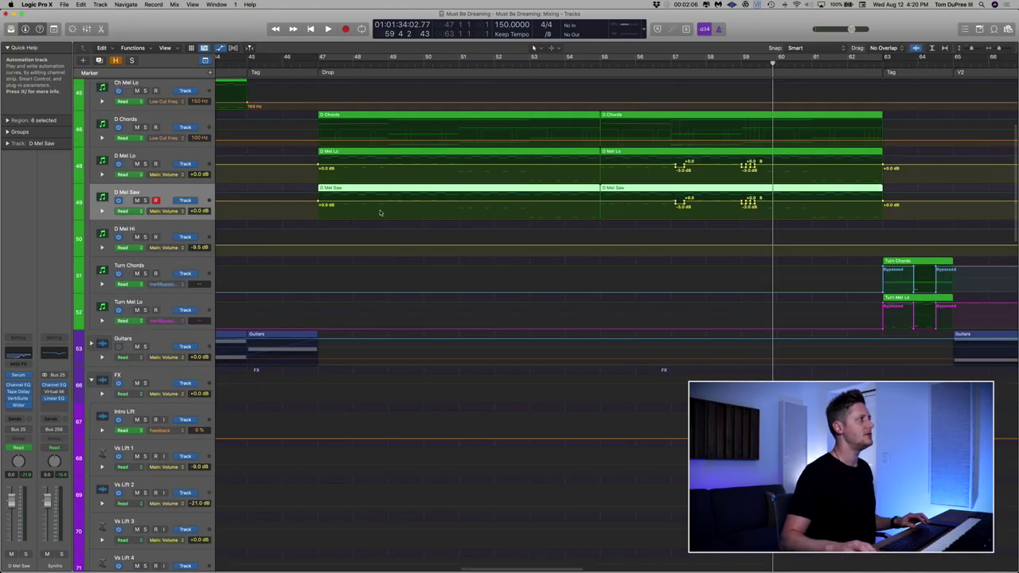
- Show the 1 Serum: MasterVol automation on the D Chords track, with its 61.76 % points
{"action": "left_click", "coordinate": [180, 140]}
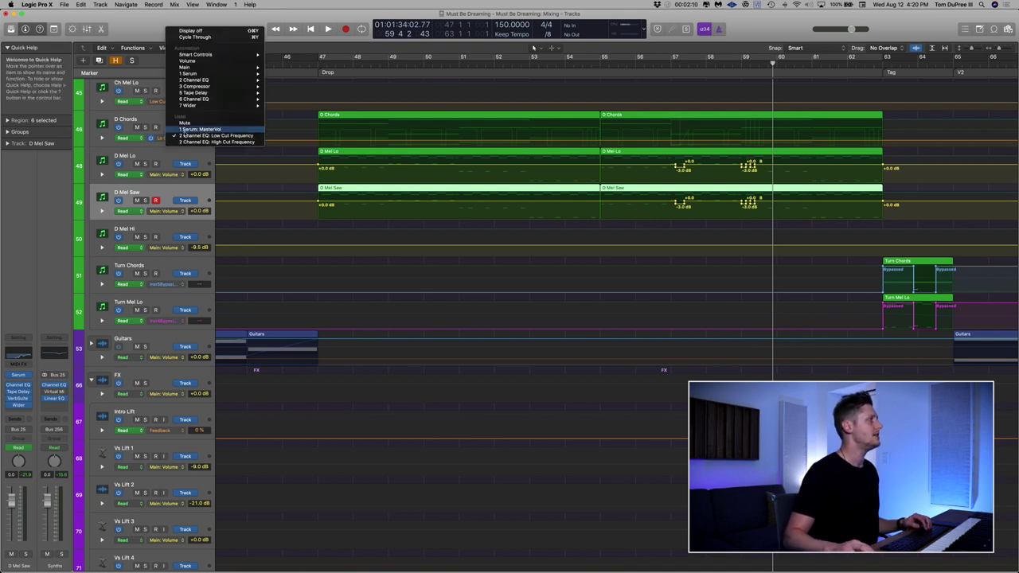
{"action": "left_click", "coordinate": [199, 129]}
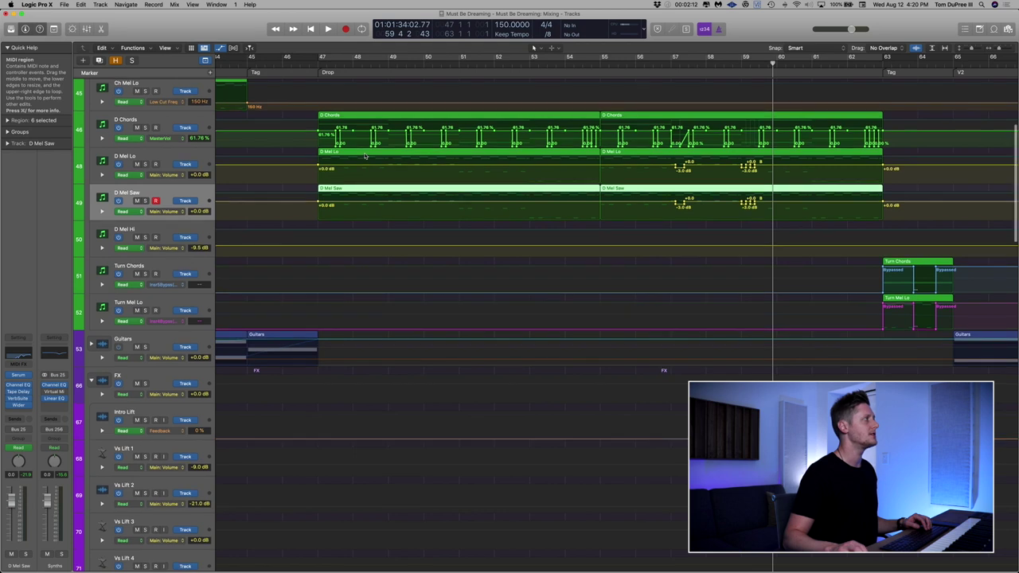
{"action": "scroll", "coordinate": [365, 156], "scroll_direction": "up", "scroll_amount": 2}
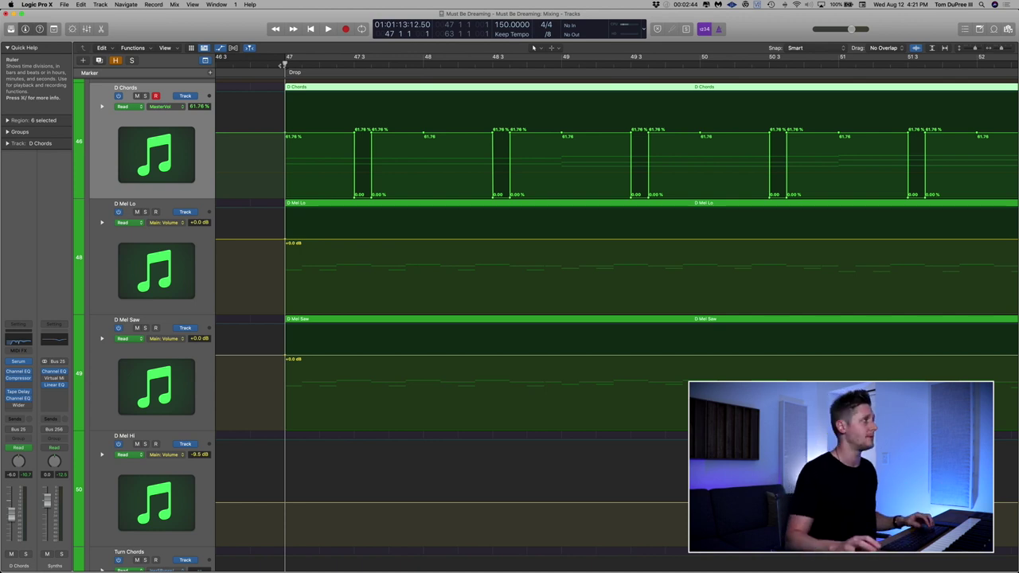
- Solo D Chords and play the drop from bar 47 to hear its MasterVol gating
{"action": "key", "text": "s"}
{"action": "key", "text": "space"}
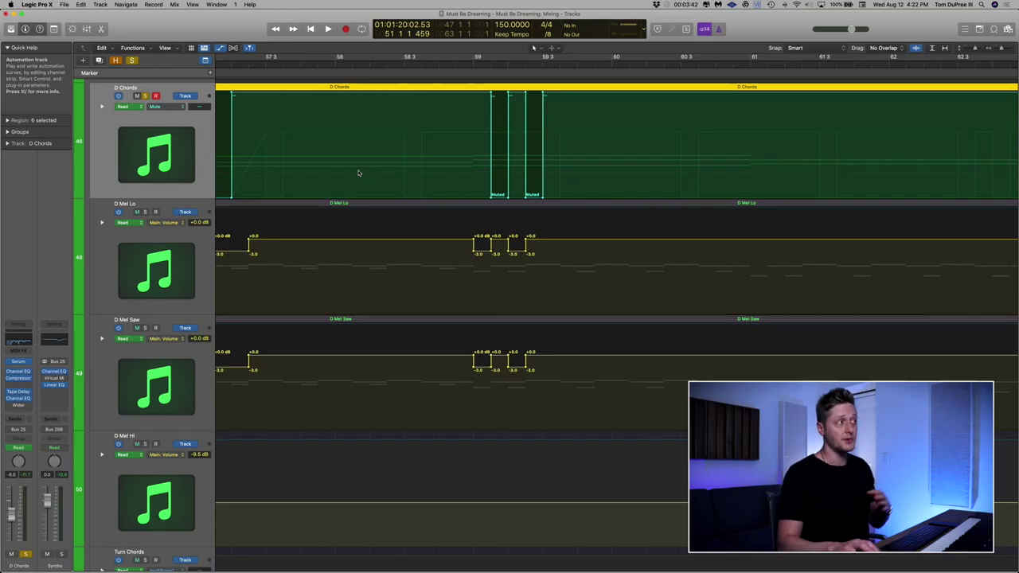
- Zoom out to the whole drop, then zoom in on bars 55–59 of the D Chords and D Mel tracks
{"action": "scroll", "coordinate": [358, 173], "scroll_direction": "left", "scroll_amount": 15}
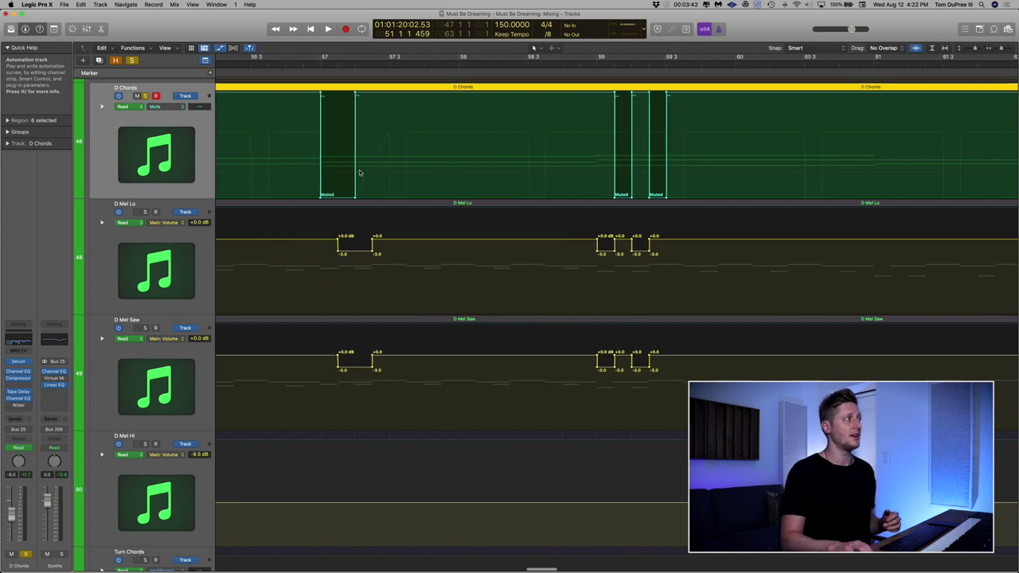
{"action": "scroll", "coordinate": [363, 172], "scroll_direction": "left", "scroll_amount": 5}
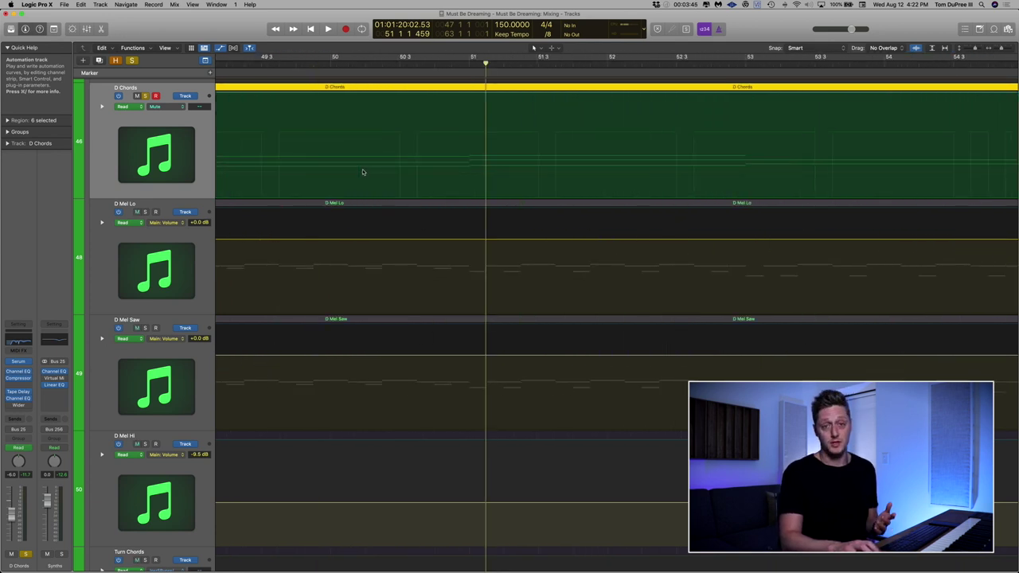
{"action": "scroll", "coordinate": [362, 172], "scroll_direction": "left", "scroll_amount": 5}
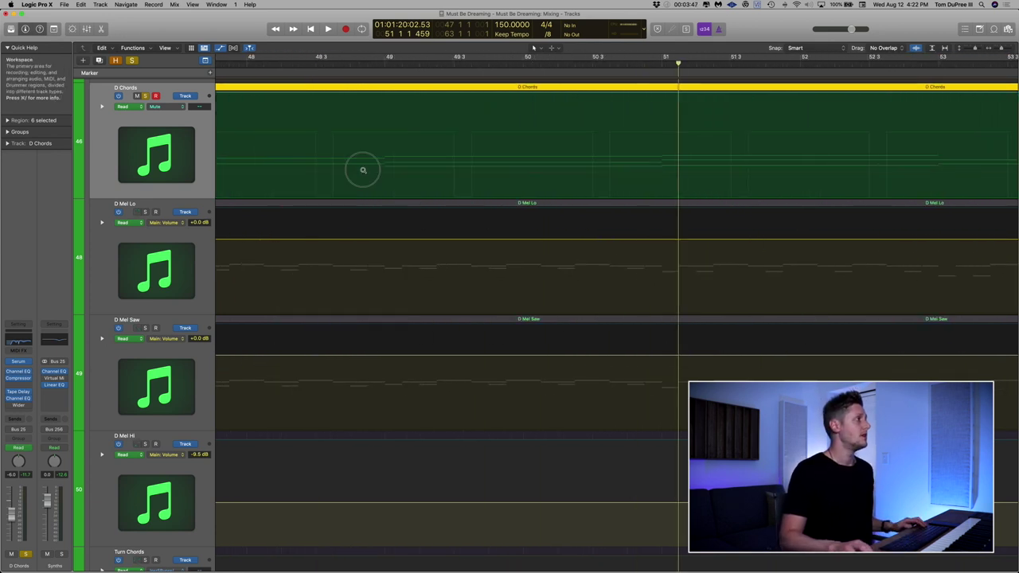
{"action": "left_click", "coordinate": [363, 170], "text": "ctrl+alt"}
{"action": "left_click_drag", "start_coordinate": [619, 175], "coordinate": [825, 319]}
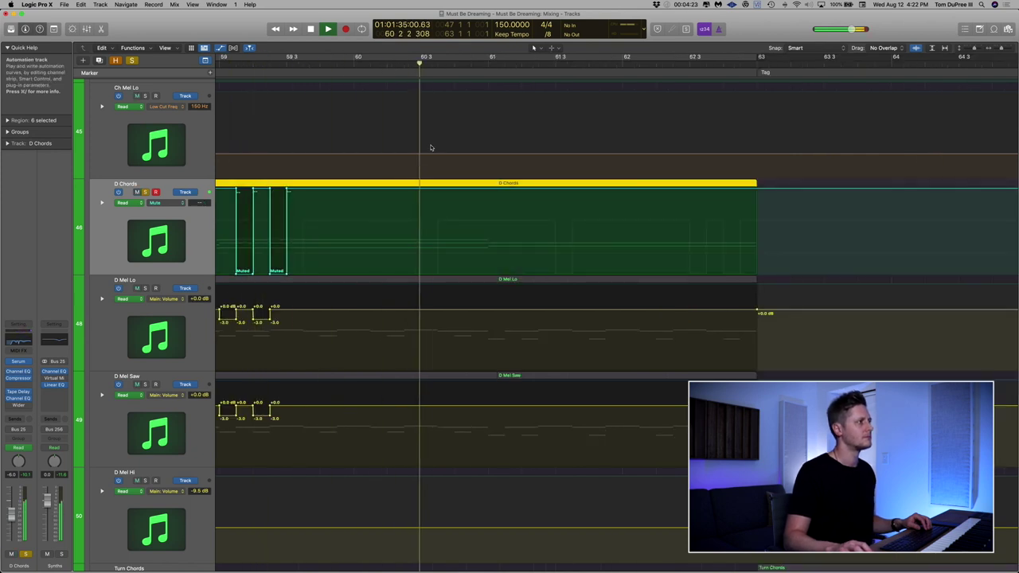
- Change the D Chords automation from Mute to 1 Serum: MasterVol, showing its 0 % gates
{"action": "scroll", "coordinate": [432, 148], "scroll_direction": "left", "scroll_amount": 10}
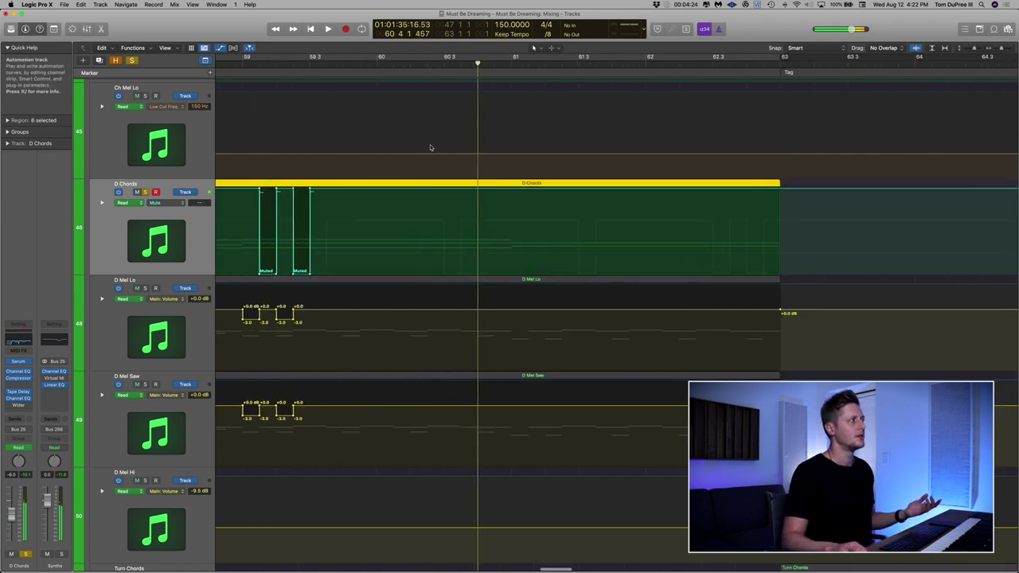
{"action": "left_click", "coordinate": [182, 205]}
{"action": "left_click", "coordinate": [195, 207]}
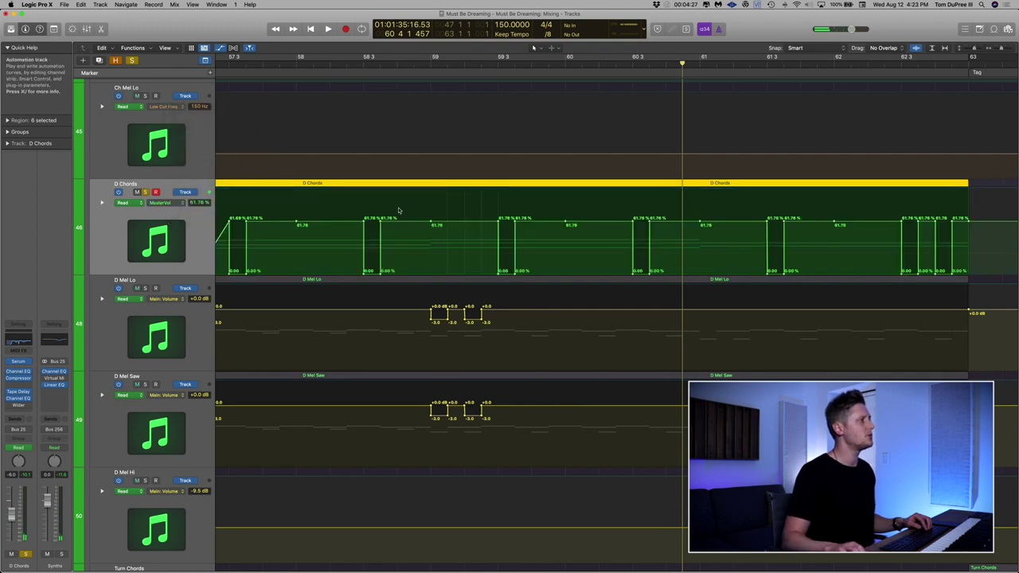
{"action": "scroll", "coordinate": [398, 211], "scroll_direction": "left", "scroll_amount": 5}
{"action": "scroll", "coordinate": [398, 211], "scroll_direction": "left", "scroll_amount": 3}
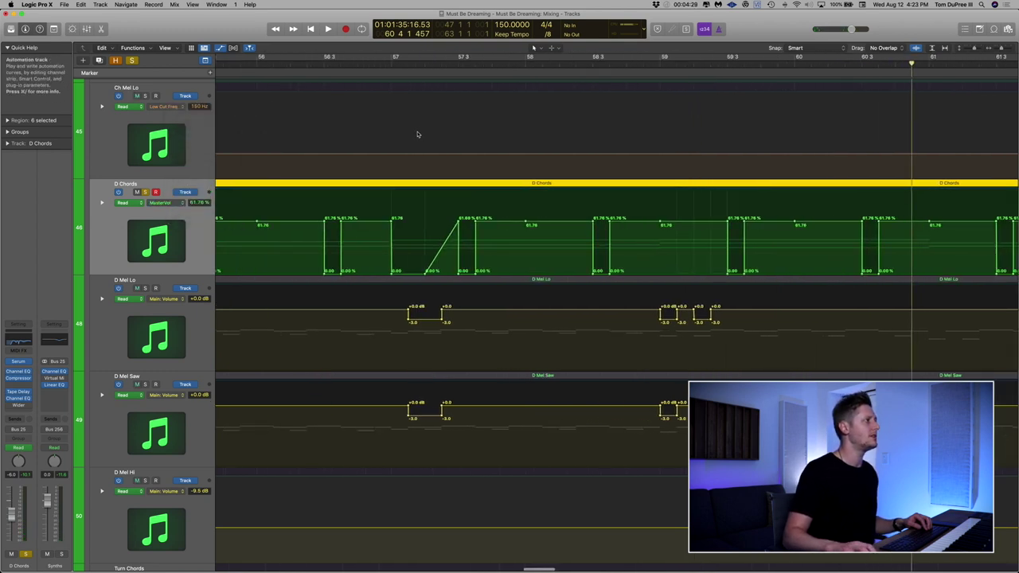